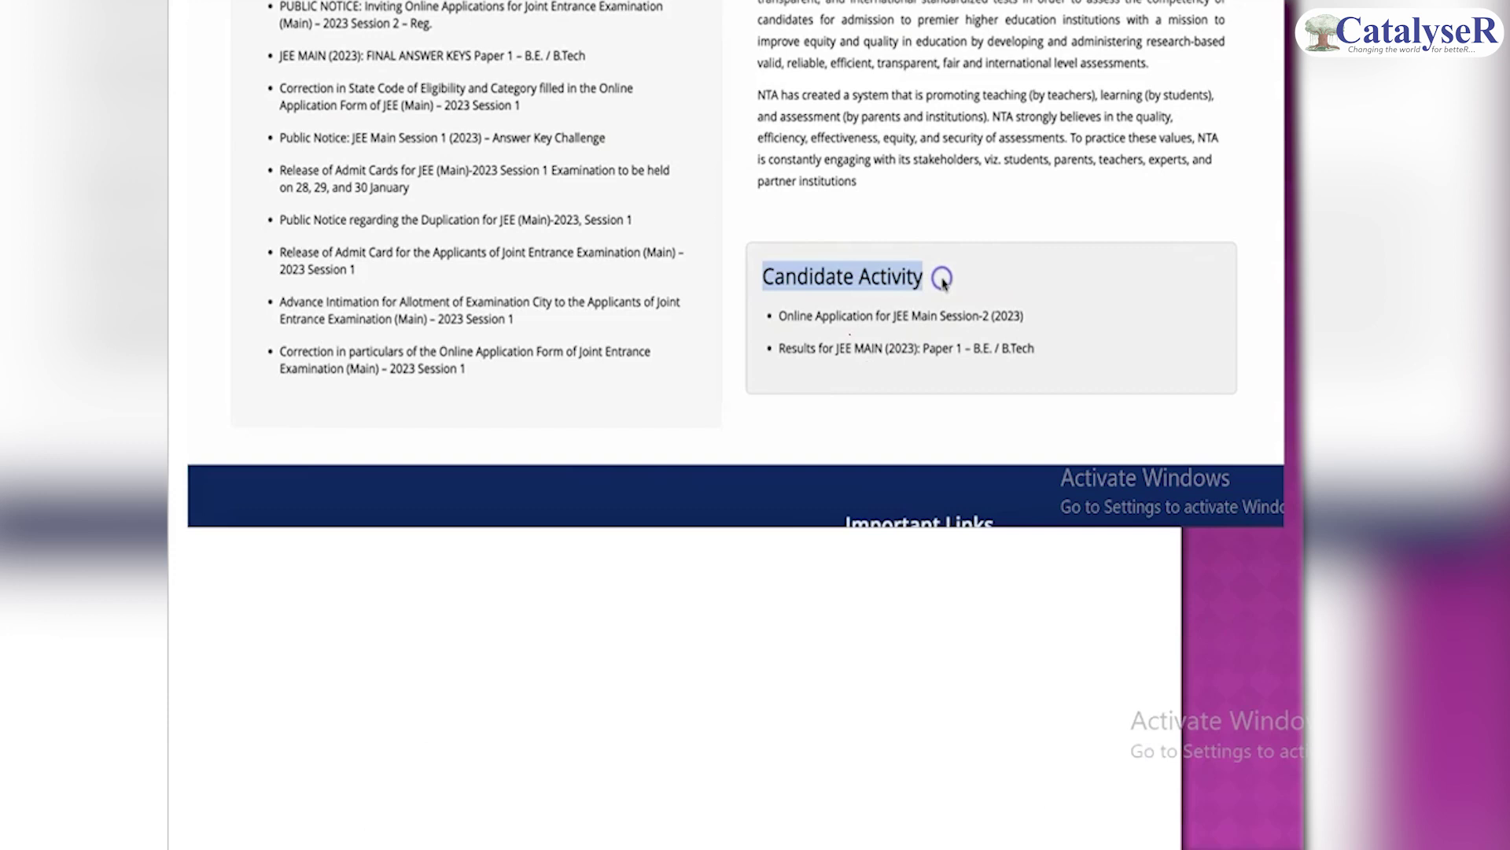
# Underline the Online Application for JEE Main Session-2 link in red and handwrite '2023' beside it
pyautogui.moveTo(767, 335); pyautogui.dragTo(1068, 331)
pyautogui.moveTo(1083, 320); pyautogui.dragTo(1084, 320)
pyautogui.moveTo(1099, 318); pyautogui.dragTo(1133, 332)
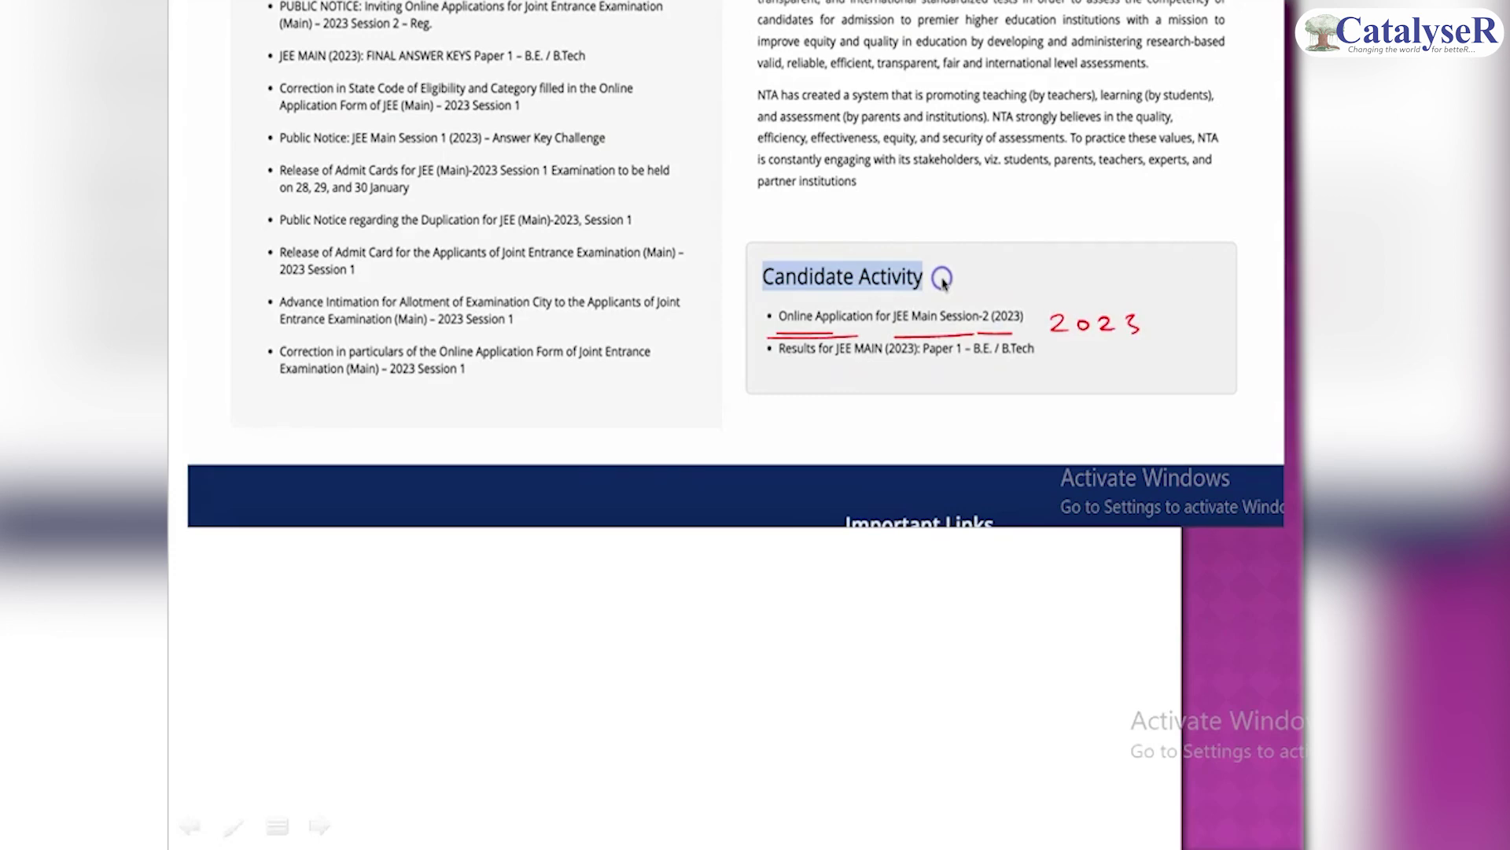
# Advance two slides to the sign-in page and handwrite 'Jan – Session 1' in red
pyautogui.press('Right')
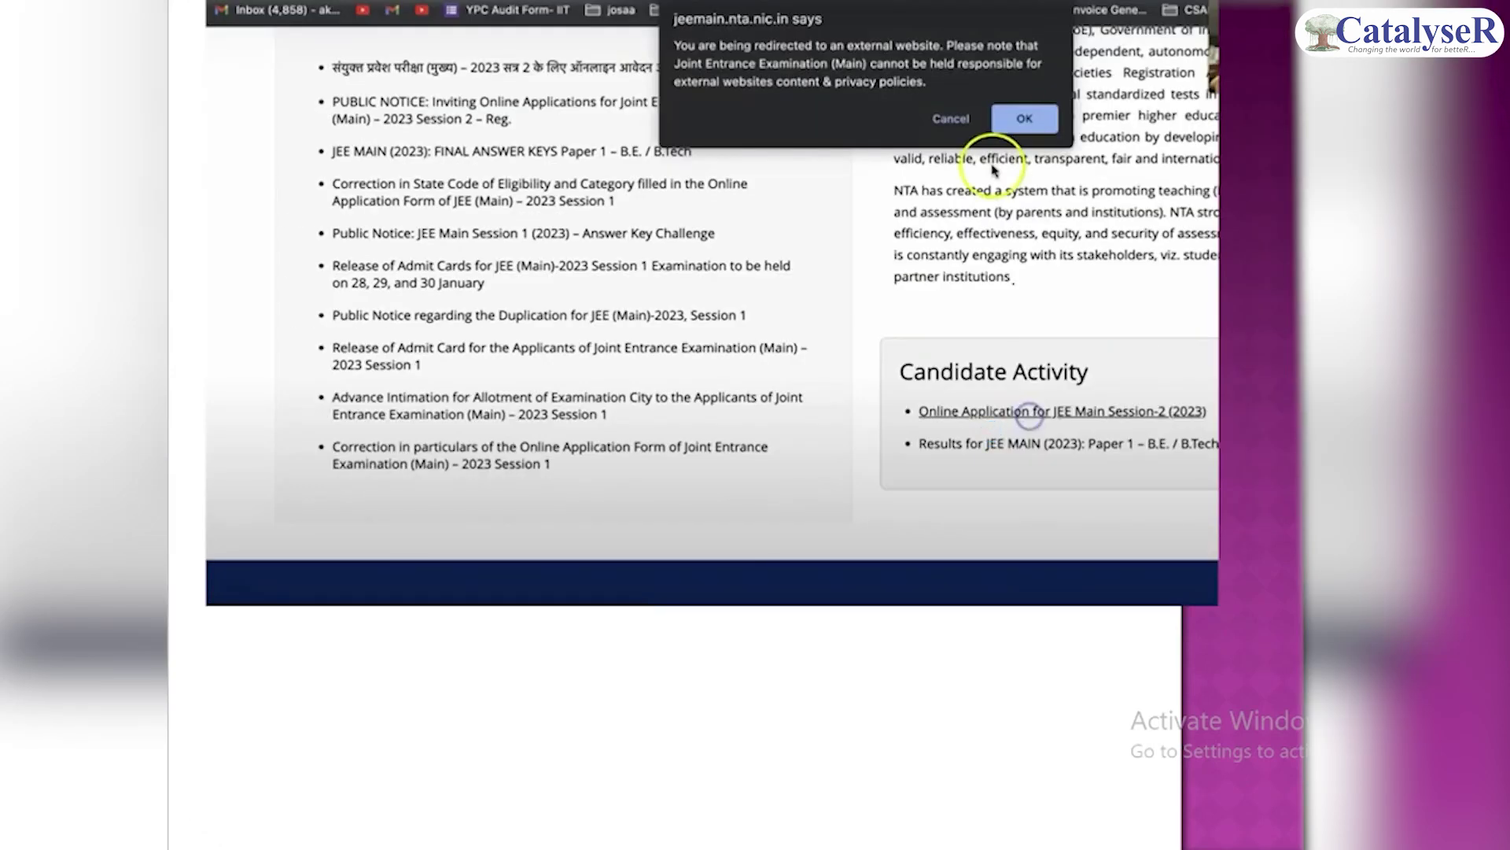
pyautogui.press('Right')
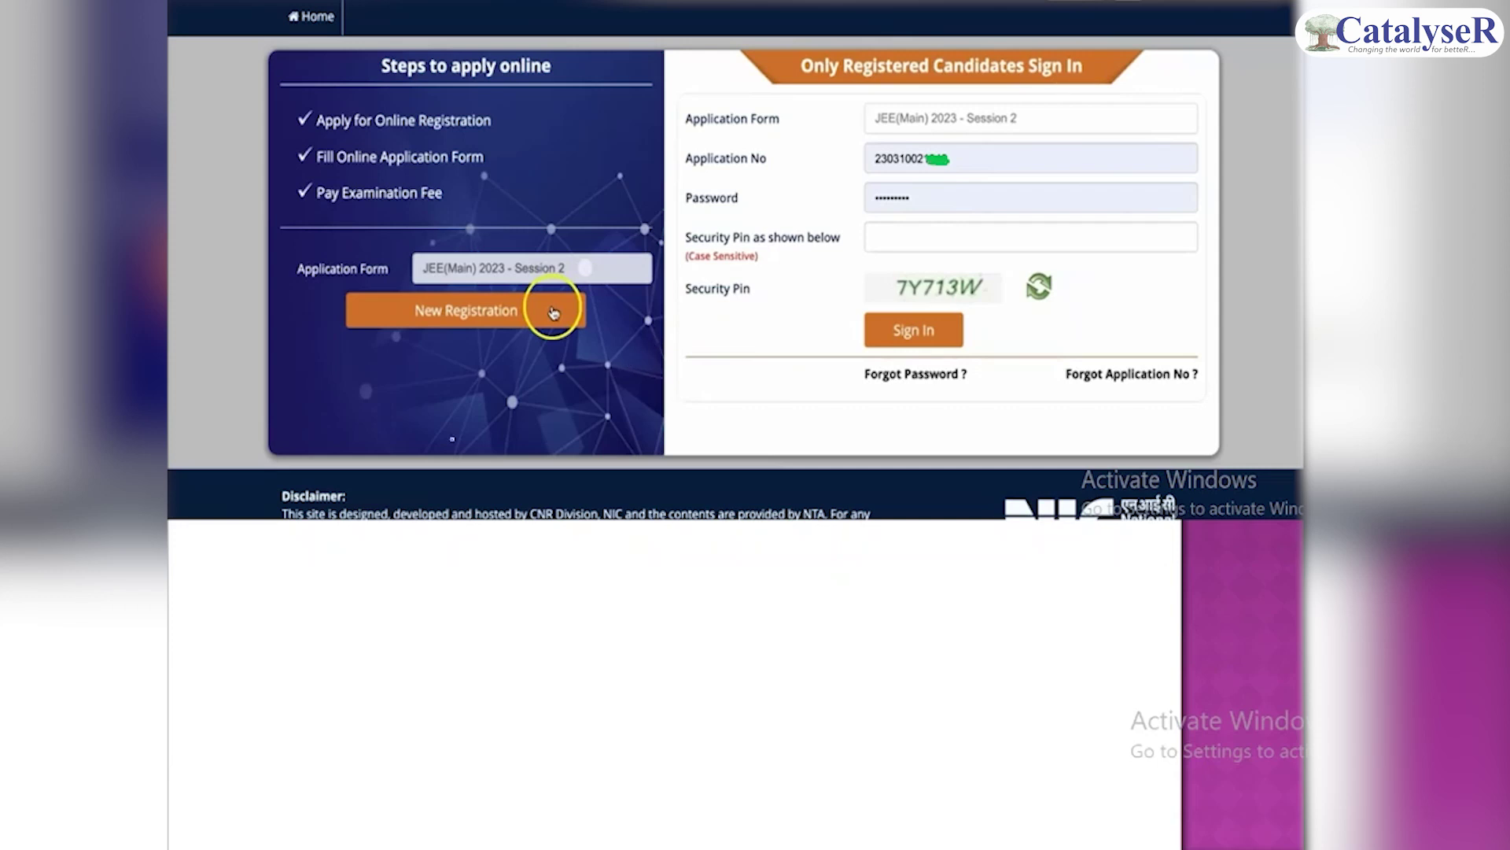
pyautogui.moveTo(319, 592)
pyautogui.mouseDown()
pyautogui.moveTo(321, 626)
pyautogui.moveTo(407, 612)
pyautogui.mouseUp()
pyautogui.moveTo(521, 602)
pyautogui.mouseDown()
pyautogui.moveTo(503, 625)
pyautogui.moveTo(545, 622)
pyautogui.mouseUp()
pyautogui.moveTo(562, 606)
pyautogui.mouseDown()
pyautogui.moveTo(551, 625)
pyautogui.moveTo(573, 629)
pyautogui.mouseUp()
pyautogui.moveTo(592, 618); pyautogui.dragTo(652, 628)
pyautogui.moveTo(665, 610)
pyautogui.mouseDown()
pyautogui.moveTo(646, 622)
pyautogui.moveTo(691, 629)
pyautogui.mouseUp()
pyautogui.moveTo(563, 609); pyautogui.dragTo(566, 613)
pyautogui.moveTo(700, 617); pyautogui.dragTo(725, 616)
# Draw two arrows from the circled 1 and write 'Registration' beside the upper arrow
pyautogui.moveTo(746, 601)
pyautogui.mouseDown()
pyautogui.moveTo(751, 633)
pyautogui.moveTo(786, 649)
pyautogui.moveTo(757, 588)
pyautogui.moveTo(869, 582)
pyautogui.moveTo(861, 596)
pyautogui.mouseUp()
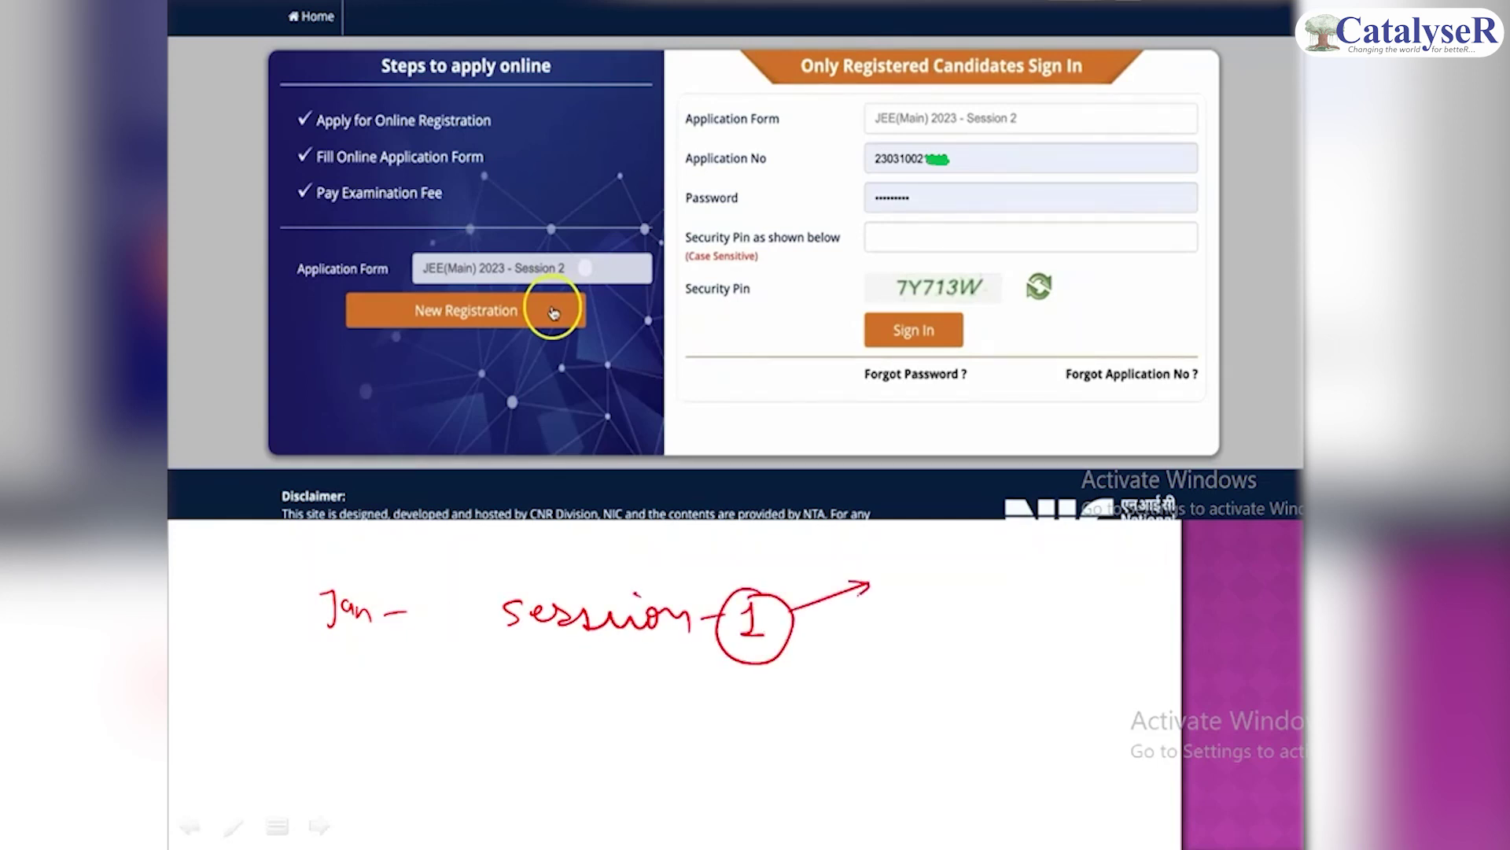
pyautogui.moveTo(788, 636)
pyautogui.mouseDown()
pyautogui.moveTo(869, 621)
pyautogui.moveTo(855, 637)
pyautogui.mouseUp()
pyautogui.moveTo(906, 571); pyautogui.dragTo(920, 598)
pyautogui.moveTo(929, 588); pyautogui.dragTo(948, 598)
pyautogui.moveTo(962, 586)
pyautogui.mouseDown()
pyautogui.moveTo(947, 621)
pyautogui.moveTo(1019, 578)
pyautogui.moveTo(1109, 583)
pyautogui.moveTo(1062, 575)
pyautogui.mouseUp()
pyautogui.moveTo(1105, 587); pyautogui.dragTo(1110, 598)
# Handwrite 'password.' below the Registration note
pyautogui.moveTo(955, 653); pyautogui.dragTo(955, 680)
pyautogui.moveTo(954, 651); pyautogui.dragTo(988, 662)
pyautogui.moveTo(988, 646); pyautogui.dragTo(1034, 665)
pyautogui.moveTo(1043, 646)
pyautogui.mouseDown()
pyautogui.moveTo(1059, 665)
pyautogui.moveTo(1042, 696)
pyautogui.mouseUp()
pyautogui.moveTo(1074, 658)
pyautogui.mouseDown()
pyautogui.moveTo(1060, 674)
pyautogui.moveTo(1106, 655)
pyautogui.mouseUp()
pyautogui.click(1113, 664)
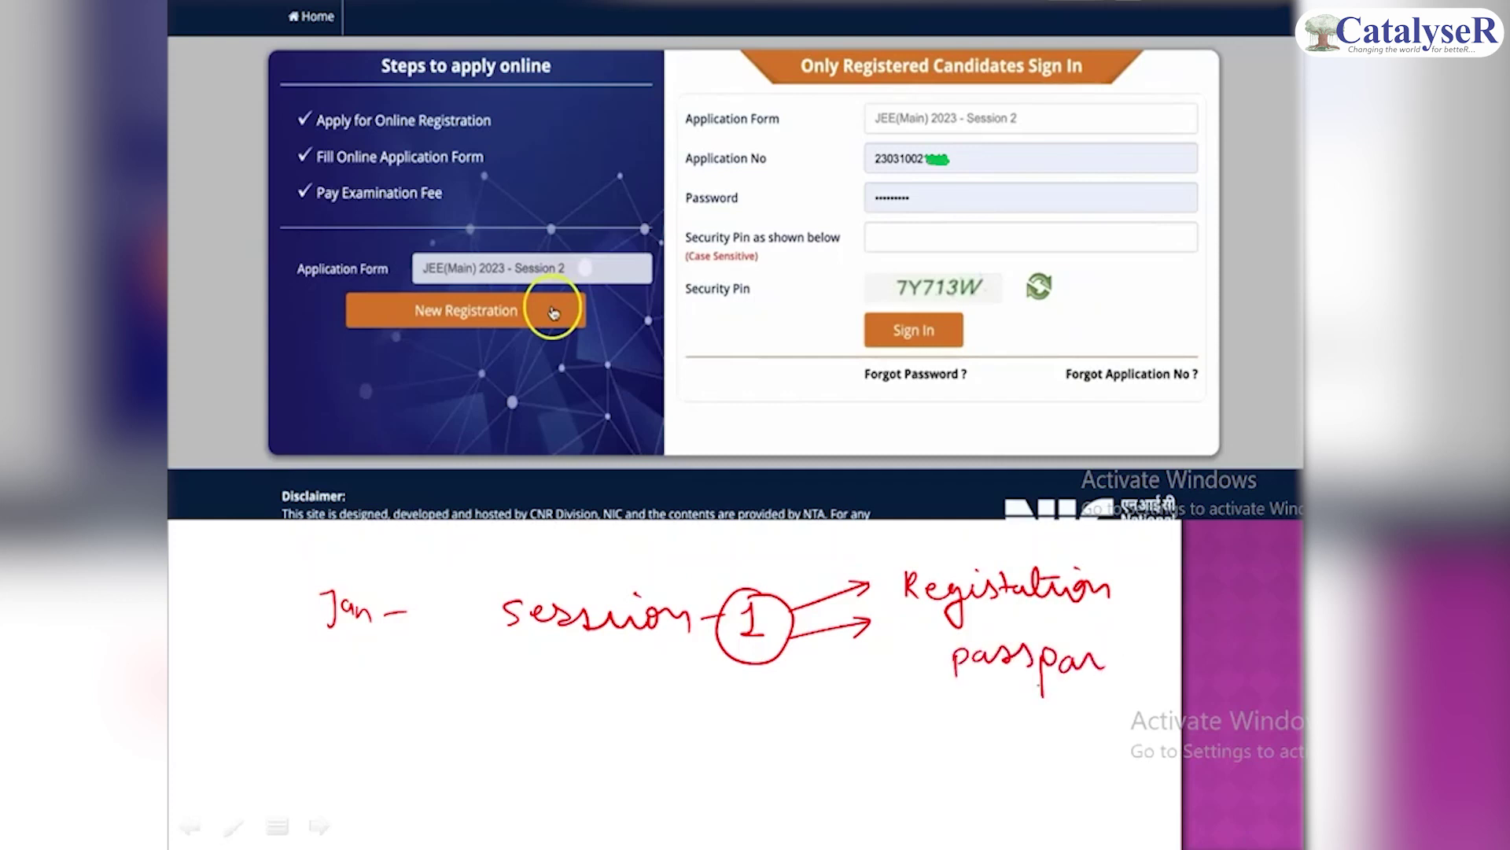
# Mark the Registration and password notes, write 'session', and mark the New Registration button
pyautogui.moveTo(882, 572); pyautogui.dragTo(961, 546)
pyautogui.moveTo(903, 668); pyautogui.dragTo(960, 639)
pyautogui.moveTo(555, 699)
pyautogui.mouseDown()
pyautogui.moveTo(608, 714)
pyautogui.moveTo(753, 697)
pyautogui.moveTo(731, 735)
pyautogui.moveTo(767, 688)
pyautogui.mouseUp()
pyautogui.moveTo(360, 339)
pyautogui.mouseDown()
pyautogui.moveTo(452, 267)
pyautogui.moveTo(440, 285)
pyautogui.mouseUp()
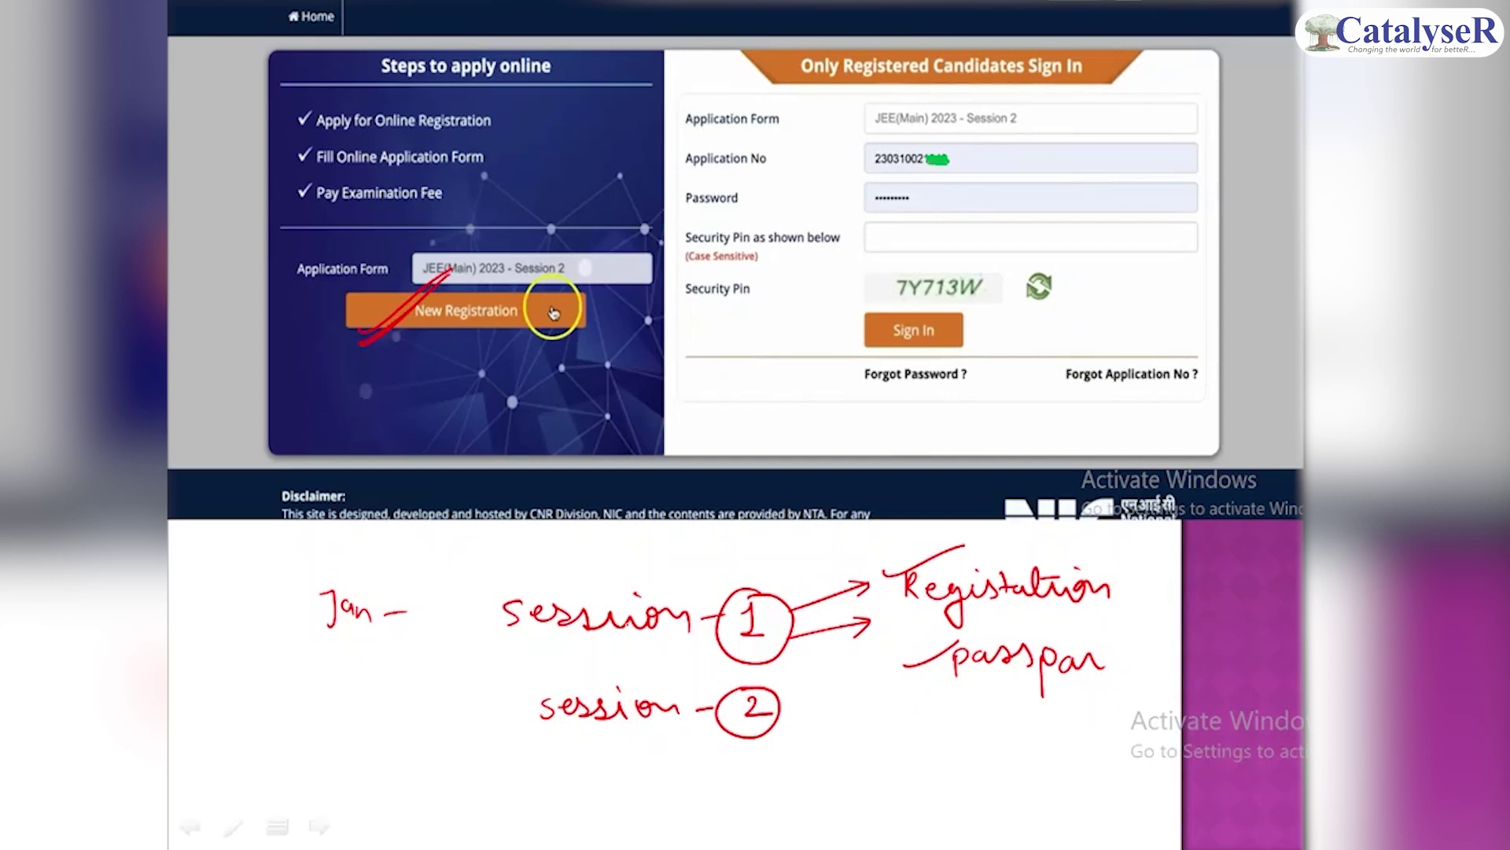
# Underline the session, New Registration, Registration and password notes and add an arrow below Jan
pyautogui.moveTo(536, 662)
pyautogui.mouseDown()
pyautogui.moveTo(659, 641)
pyautogui.moveTo(642, 648)
pyautogui.mouseUp()
pyautogui.moveTo(355, 688); pyautogui.dragTo(397, 675)
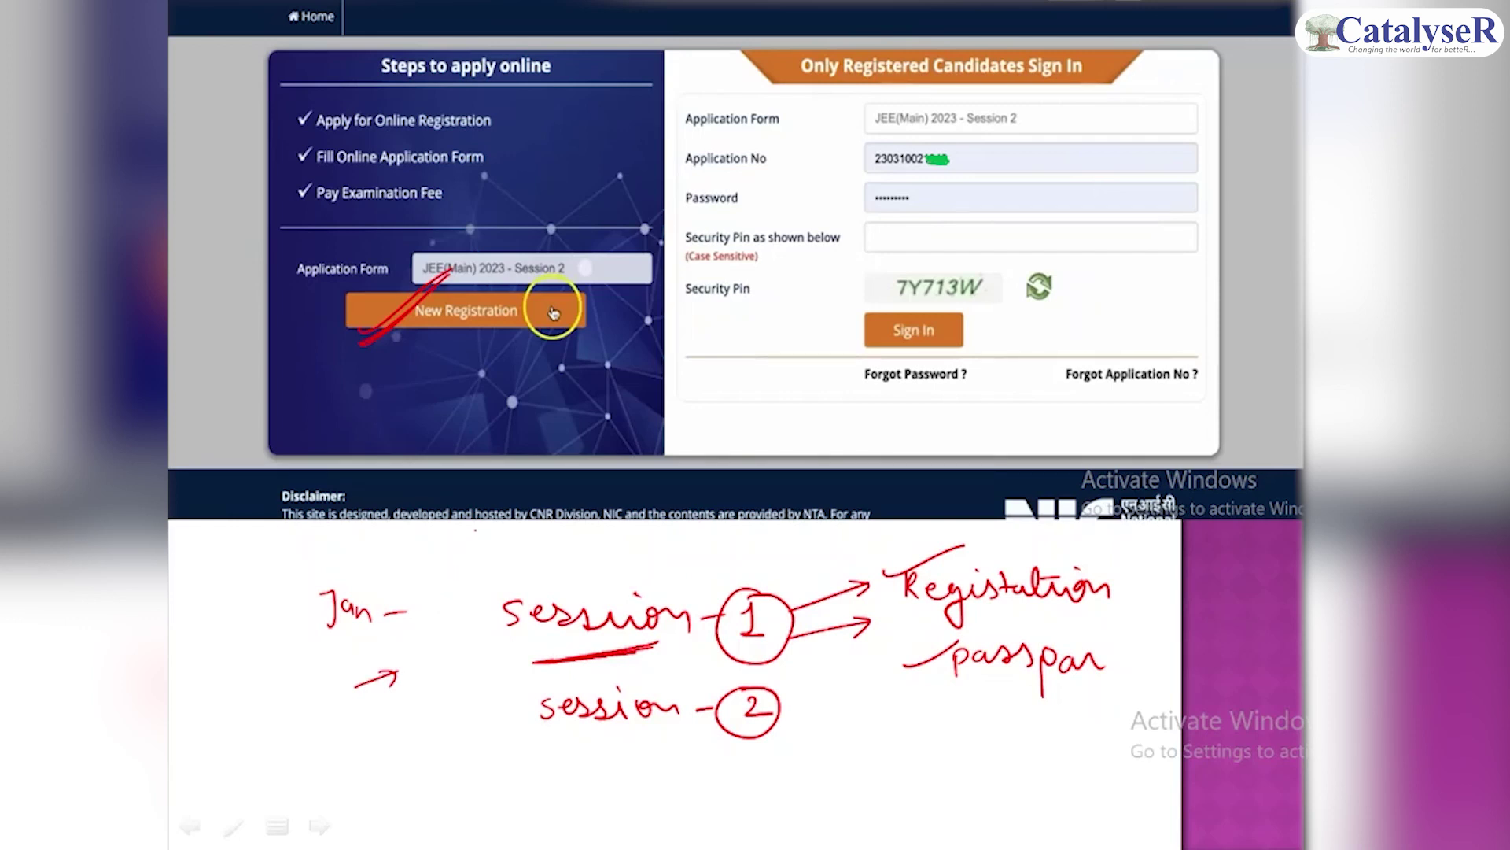
pyautogui.moveTo(418, 356); pyautogui.dragTo(495, 341)
pyautogui.moveTo(1099, 577); pyautogui.dragTo(1147, 567)
pyautogui.moveTo(1085, 642); pyautogui.dragTo(1135, 629)
# Tick the Application No, Password and Security Pin fields in red
pyautogui.moveTo(806, 163); pyautogui.dragTo(877, 136)
pyautogui.moveTo(812, 212); pyautogui.dragTo(894, 178)
pyautogui.moveTo(825, 279); pyautogui.dragTo(905, 245)
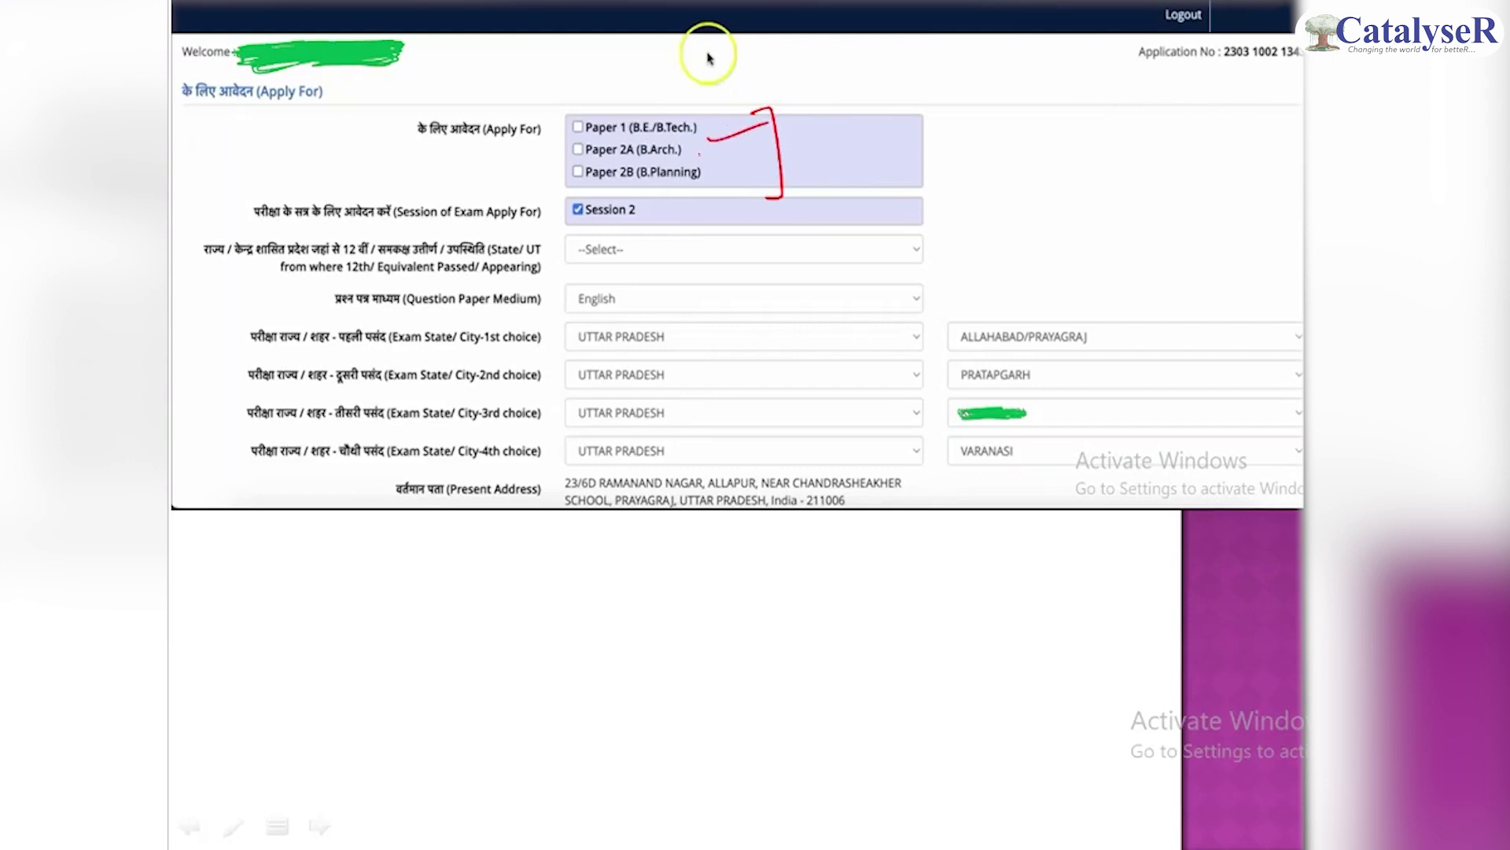
# Add another red bracket mark beside the Paper 1, 2A and 2B choices
pyautogui.rightClick(698, 154)
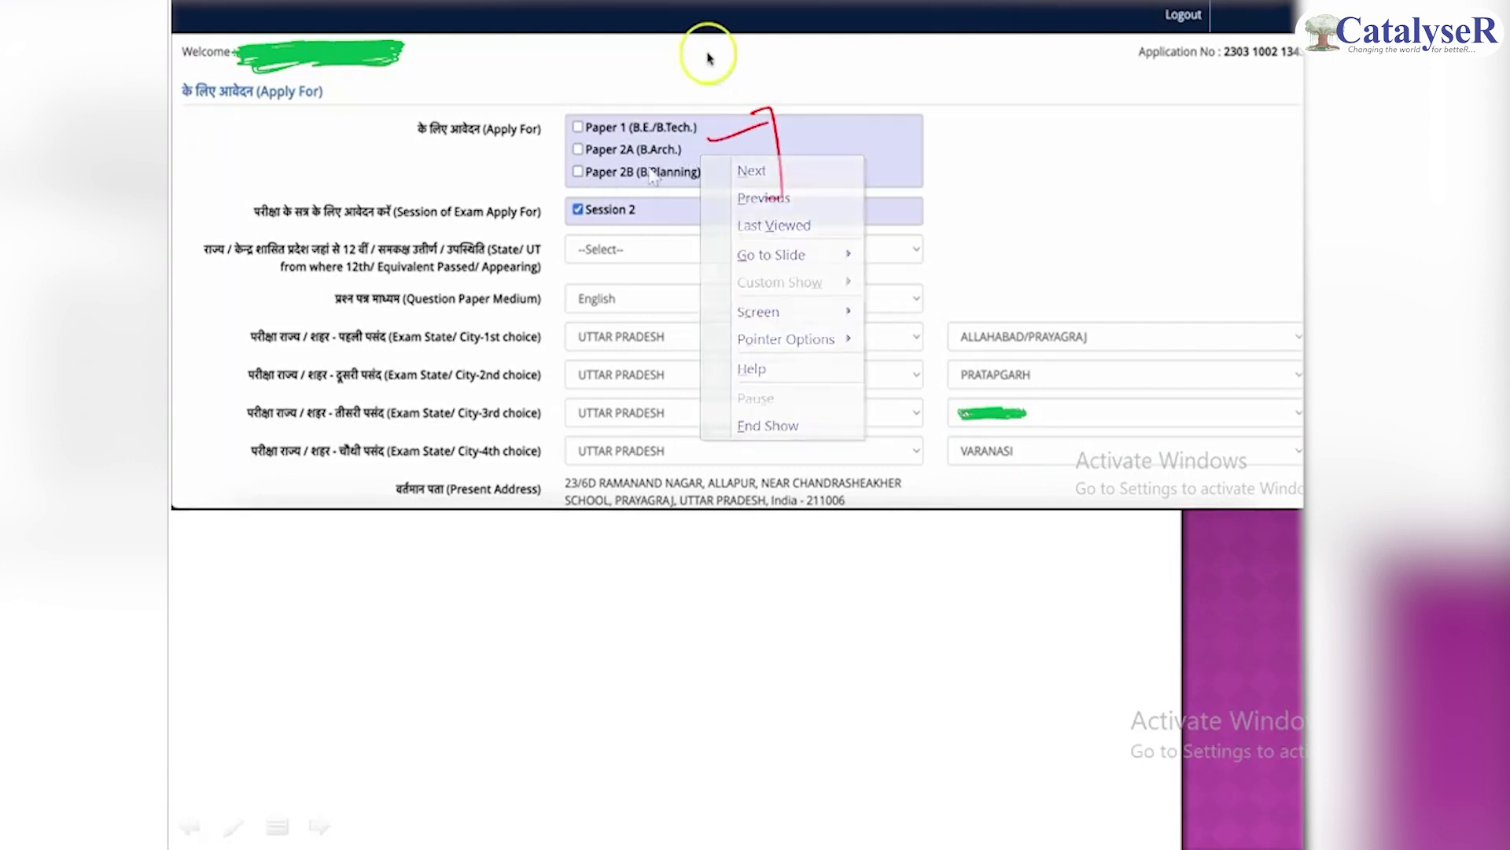
pyautogui.press('Escape')
pyautogui.moveTo(767, 129); pyautogui.dragTo(694, 153)
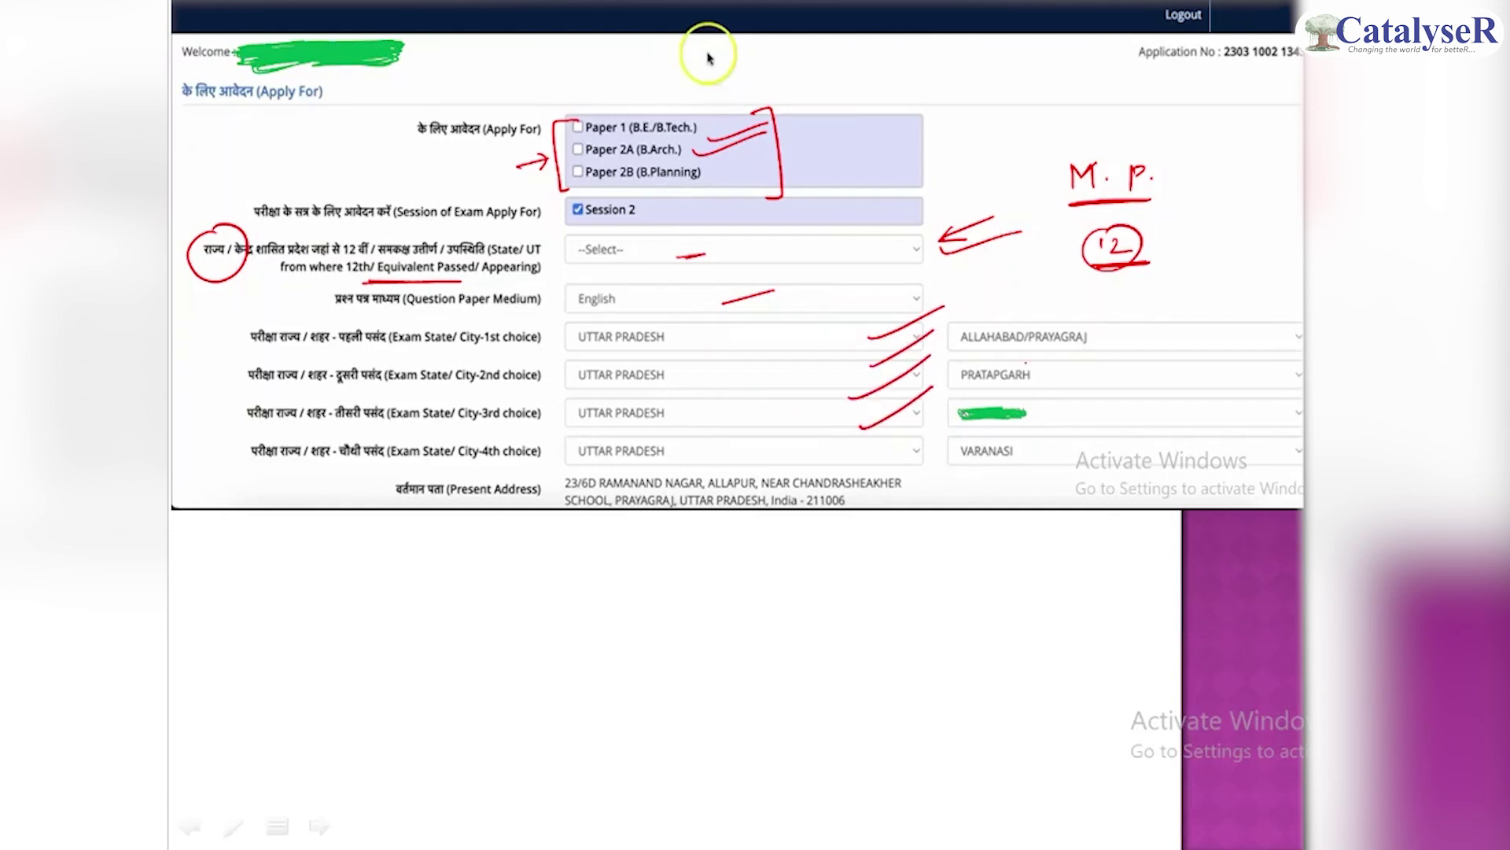
# Advance to the address slide and bracket and underline the Present and Permanent Address labels
pyautogui.press('Right')
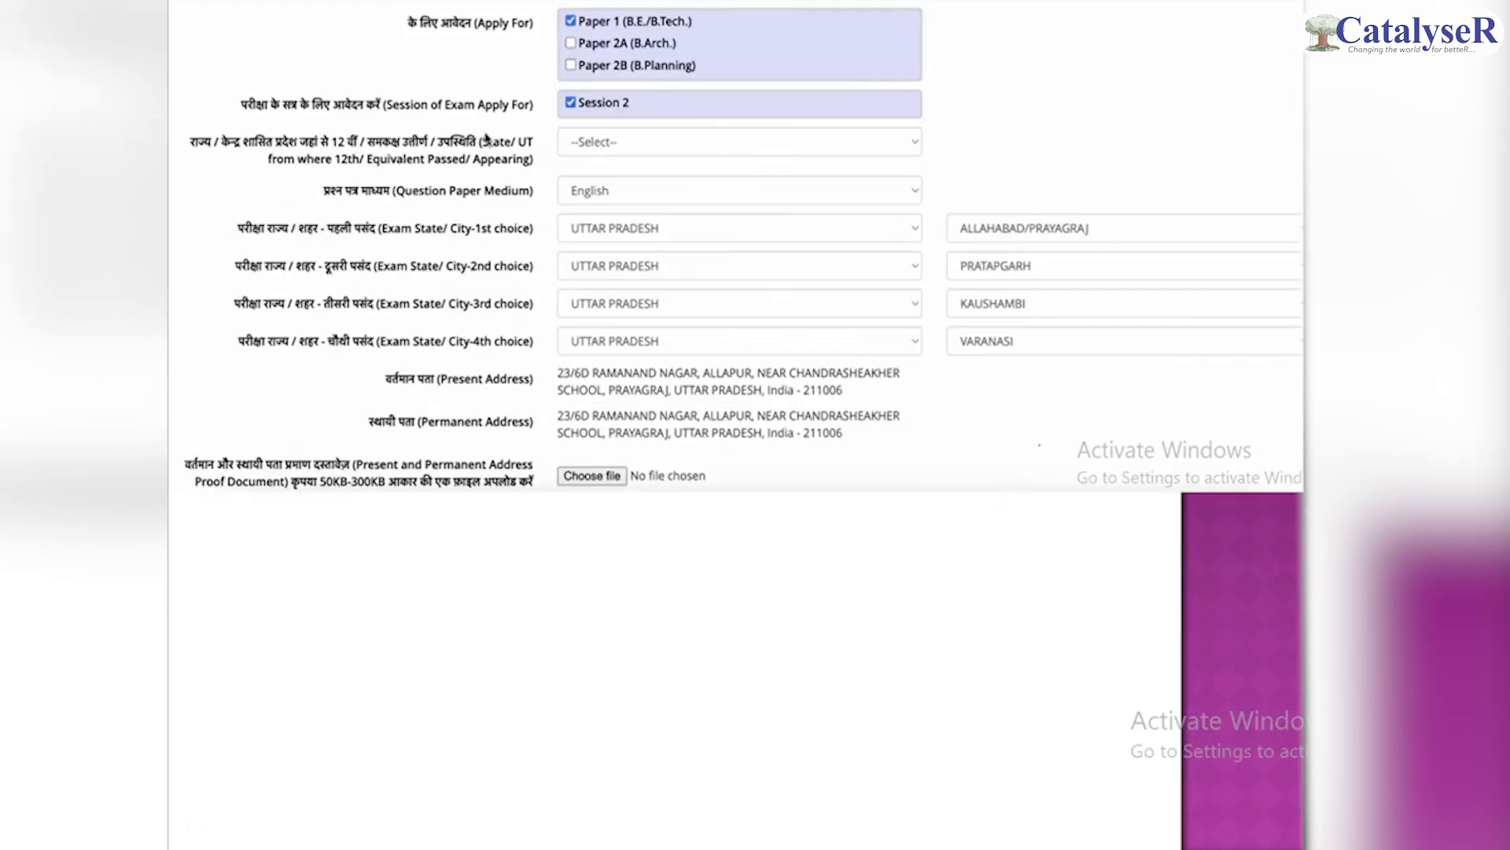
pyautogui.moveTo(367, 358)
pyautogui.mouseDown()
pyautogui.moveTo(323, 393)
pyautogui.moveTo(373, 446)
pyautogui.moveTo(324, 364)
pyautogui.moveTo(376, 445)
pyautogui.mouseUp()
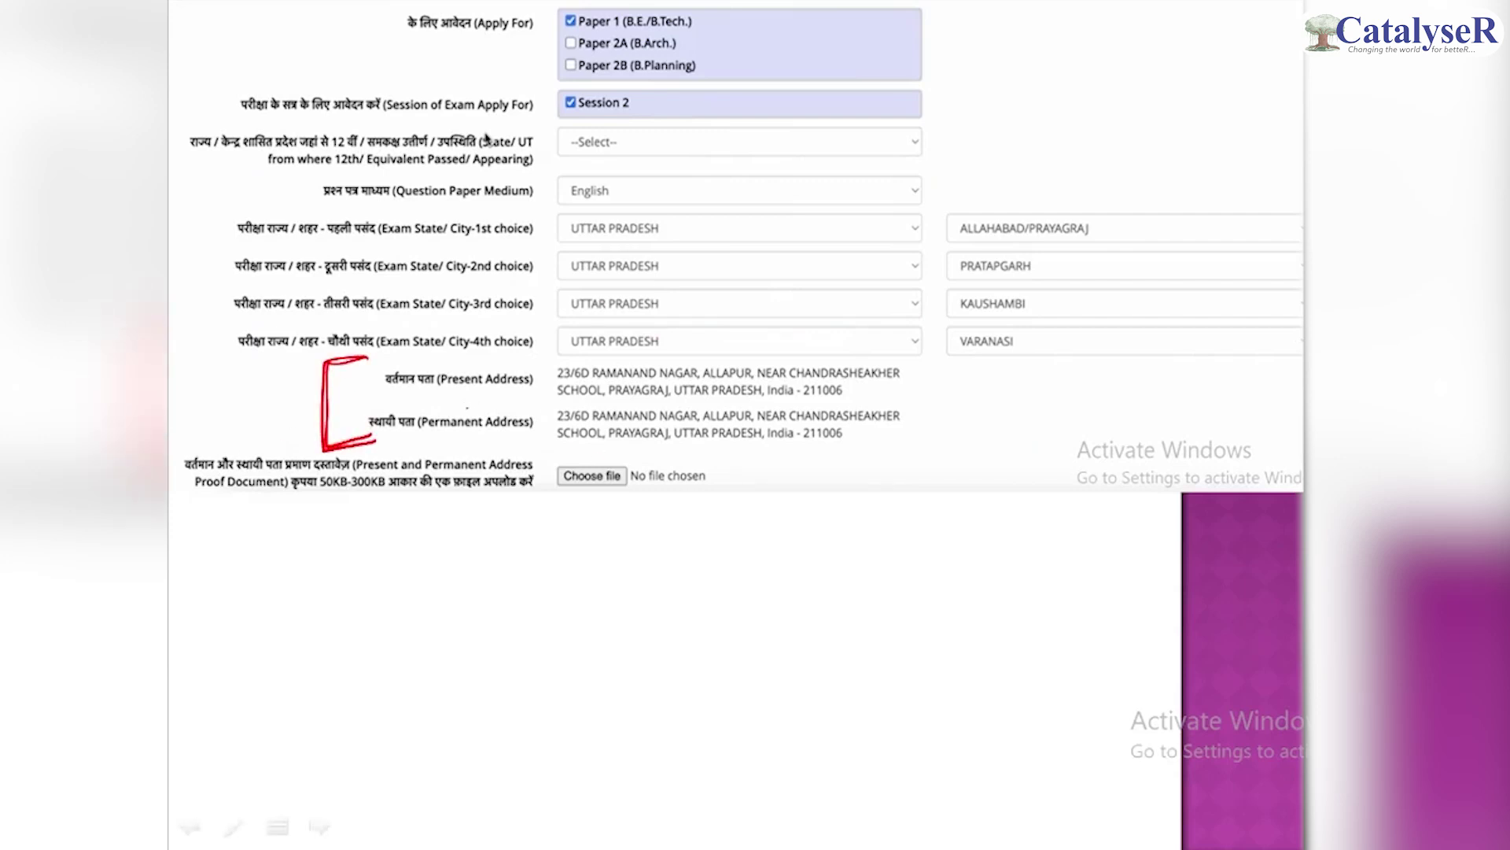
pyautogui.moveTo(439, 393); pyautogui.dragTo(538, 391)
pyautogui.moveTo(391, 364)
pyautogui.mouseDown()
pyautogui.moveTo(394, 401)
pyautogui.moveTo(512, 440)
pyautogui.moveTo(447, 536)
pyautogui.mouseUp()
pyautogui.moveTo(433, 527)
pyautogui.mouseDown()
pyautogui.moveTo(446, 538)
pyautogui.moveTo(456, 522)
pyautogui.mouseUp()
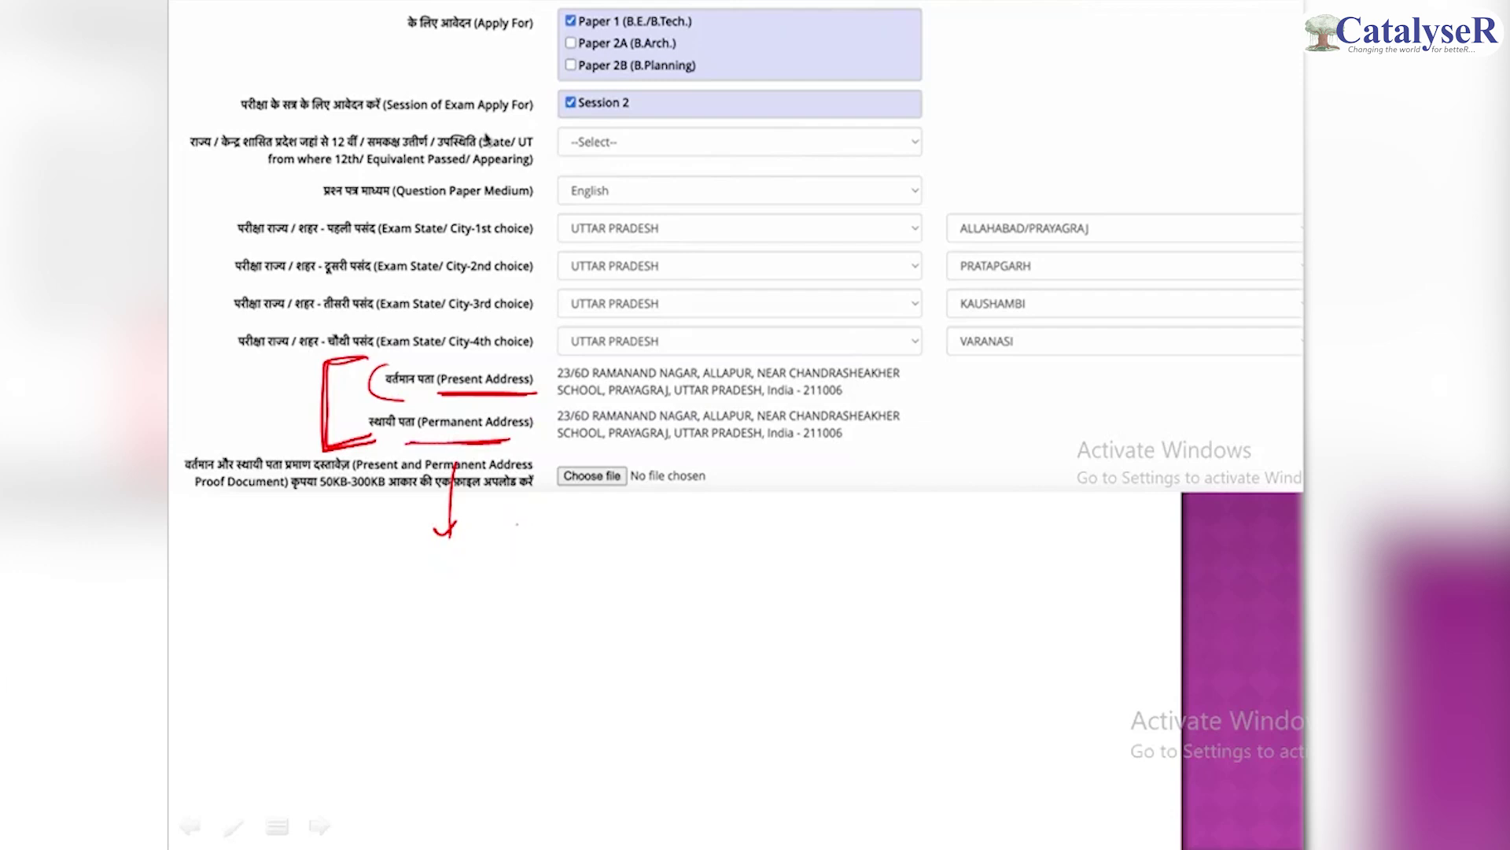
# Tick Present Address, draw a stroke toward Permanent Address, and write 'Same' below
pyautogui.moveTo(360, 378); pyautogui.dragTo(435, 354)
pyautogui.moveTo(336, 430); pyautogui.dragTo(409, 394)
pyautogui.moveTo(357, 584)
pyautogui.mouseDown()
pyautogui.moveTo(344, 603)
pyautogui.moveTo(842, 607)
pyautogui.moveTo(858, 630)
pyautogui.moveTo(940, 605)
pyautogui.mouseUp()
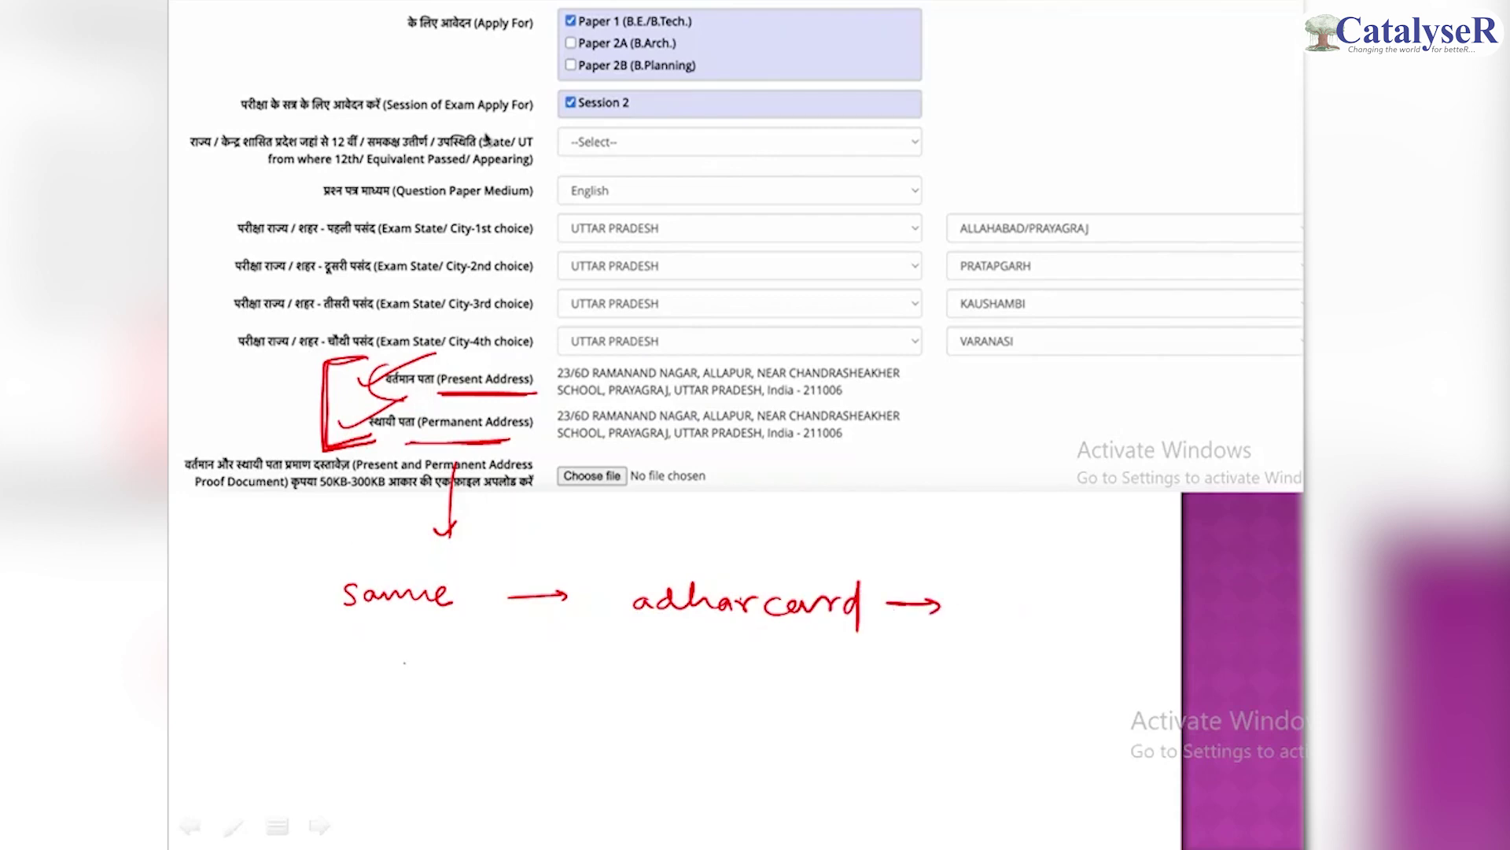
# Handwrite 'diff → permanent add. Adharcard' below the Same note
pyautogui.moveTo(385, 650)
pyautogui.mouseDown()
pyautogui.moveTo(374, 670)
pyautogui.moveTo(393, 637)
pyautogui.moveTo(431, 700)
pyautogui.moveTo(526, 668)
pyautogui.mouseUp()
pyautogui.moveTo(632, 654)
pyautogui.mouseDown()
pyautogui.moveTo(634, 682)
pyautogui.moveTo(678, 657)
pyautogui.moveTo(839, 686)
pyautogui.moveTo(850, 667)
pyautogui.mouseUp()
pyautogui.click(694, 664)
pyautogui.moveTo(873, 670)
pyautogui.mouseDown()
pyautogui.moveTo(912, 647)
pyautogui.moveTo(993, 651)
pyautogui.moveTo(1011, 670)
pyautogui.mouseUp()
pyautogui.click(947, 670)
pyautogui.moveTo(999, 668)
pyautogui.mouseDown()
pyautogui.moveTo(1018, 645)
pyautogui.moveTo(1070, 681)
pyautogui.moveTo(1172, 665)
pyautogui.moveTo(1165, 716)
pyautogui.mouseUp()
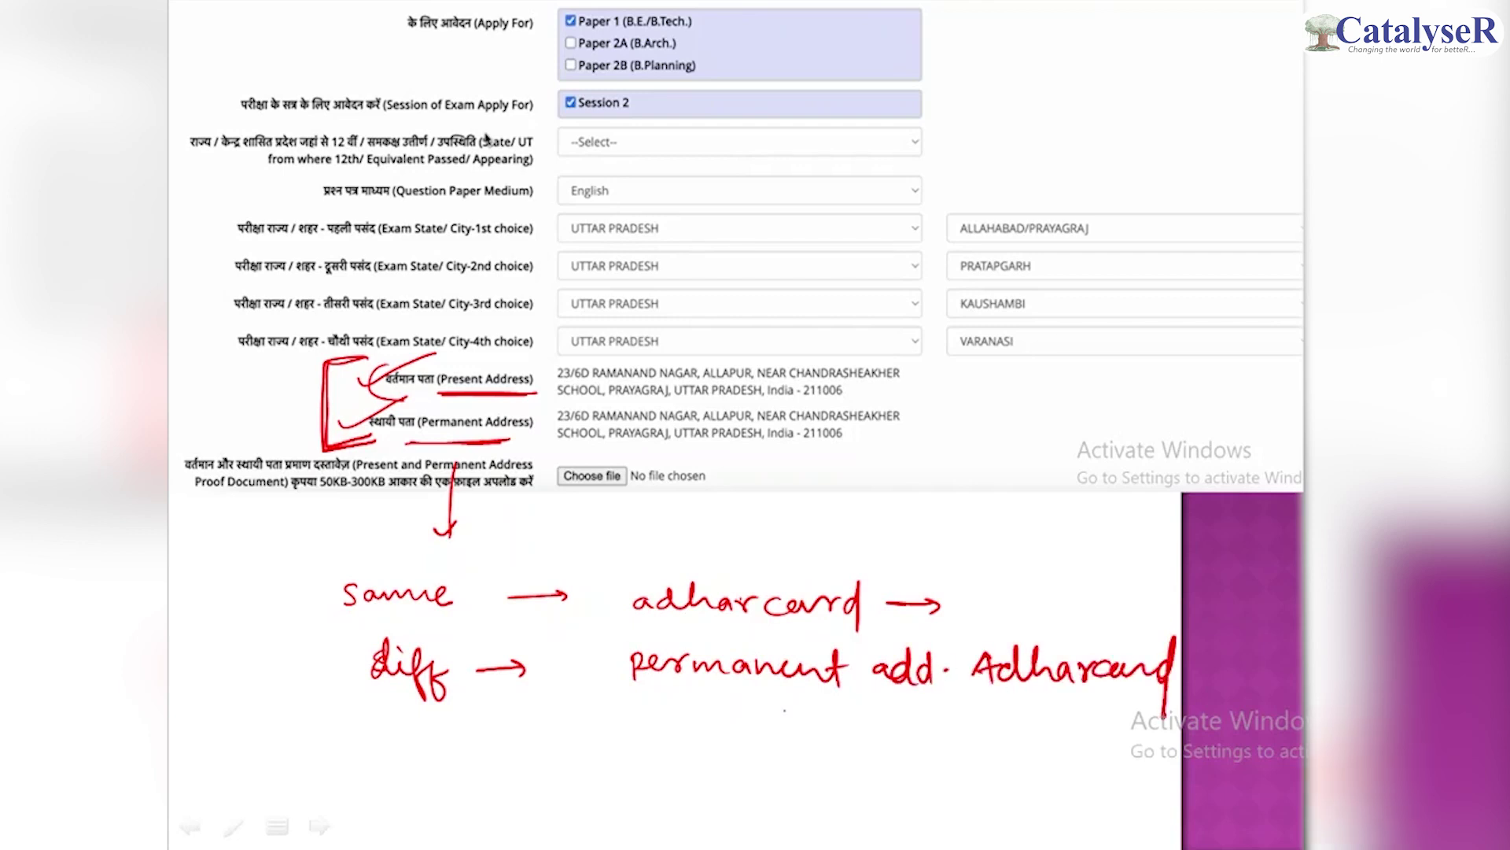
# Write 'current add' with an arrow pointing to 'rent agreement'
pyautogui.moveTo(651, 720)
pyautogui.mouseDown()
pyautogui.moveTo(792, 757)
pyautogui.moveTo(806, 725)
pyautogui.mouseUp()
pyautogui.moveTo(830, 724); pyautogui.dragTo(859, 740)
pyautogui.moveTo(865, 727)
pyautogui.mouseDown()
pyautogui.moveTo(882, 706)
pyautogui.moveTo(886, 763)
pyautogui.mouseUp()
pyautogui.moveTo(950, 718)
pyautogui.mouseDown()
pyautogui.moveTo(897, 740)
pyautogui.moveTo(950, 747)
pyautogui.moveTo(947, 798)
pyautogui.mouseUp()
pyautogui.moveTo(953, 730)
pyautogui.mouseDown()
pyautogui.moveTo(978, 716)
pyautogui.moveTo(1040, 730)
pyautogui.mouseUp()
pyautogui.moveTo(1037, 717)
pyautogui.mouseDown()
pyautogui.moveTo(1061, 714)
pyautogui.moveTo(1050, 756)
pyautogui.moveTo(1050, 725)
pyautogui.moveTo(1164, 708)
pyautogui.moveTo(1181, 721)
pyautogui.mouseUp()
# List 'Hostel receipt' and 'Electricity Bill' below rent agreement
pyautogui.moveTo(985, 746)
pyautogui.mouseDown()
pyautogui.moveTo(985, 778)
pyautogui.moveTo(999, 761)
pyautogui.mouseUp()
pyautogui.moveTo(997, 751)
pyautogui.mouseDown()
pyautogui.moveTo(997, 778)
pyautogui.moveTo(1012, 766)
pyautogui.mouseUp()
pyautogui.moveTo(1032, 758)
pyautogui.mouseDown()
pyautogui.moveTo(1031, 785)
pyautogui.moveTo(1052, 763)
pyautogui.mouseUp()
pyautogui.moveTo(1049, 754); pyautogui.dragTo(1043, 783)
pyautogui.moveTo(1093, 781)
pyautogui.mouseDown()
pyautogui.moveTo(1168, 774)
pyautogui.moveTo(1191, 792)
pyautogui.moveTo(1257, 765)
pyautogui.mouseUp()
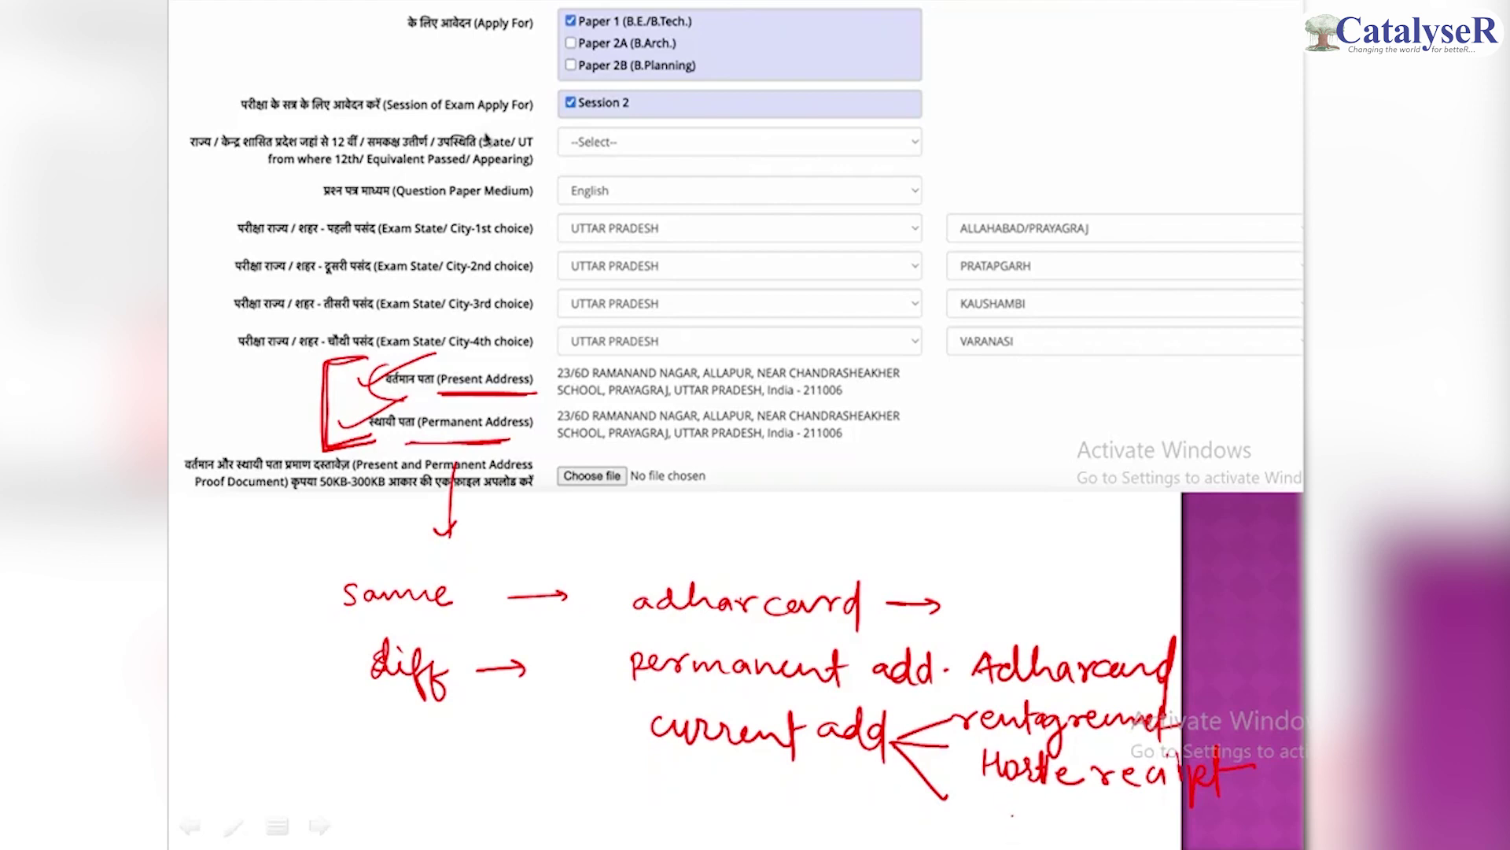
pyautogui.moveTo(974, 803)
pyautogui.mouseDown()
pyautogui.moveTo(969, 826)
pyautogui.moveTo(1033, 835)
pyautogui.moveTo(1048, 818)
pyautogui.moveTo(1117, 814)
pyautogui.moveTo(1134, 846)
pyautogui.moveTo(1247, 818)
pyautogui.mouseUp()
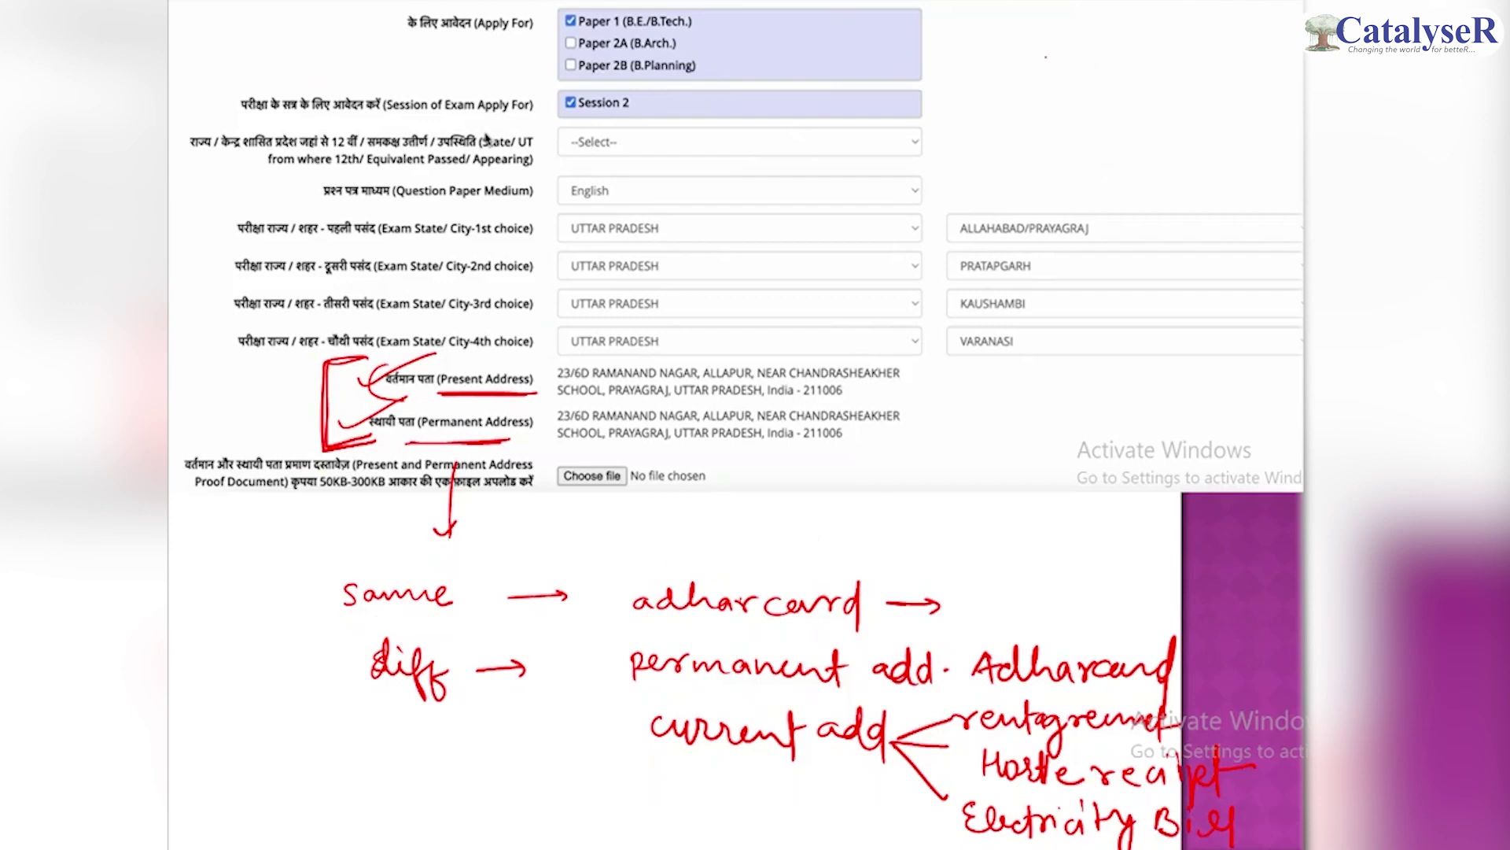
# Sketch nested boxes labelled 'adm' with arrows pointing in, top right of the slide
pyautogui.moveTo(1064, 71); pyautogui.dragTo(1155, 78)
pyautogui.moveTo(1065, 122); pyautogui.dragTo(1067, 173)
pyautogui.moveTo(1066, 118)
pyautogui.mouseDown()
pyautogui.moveTo(1182, 112)
pyautogui.moveTo(1185, 177)
pyautogui.mouseUp()
pyautogui.moveTo(1029, 147)
pyautogui.mouseDown()
pyautogui.moveTo(1081, 144)
pyautogui.moveTo(1073, 154)
pyautogui.mouseUp()
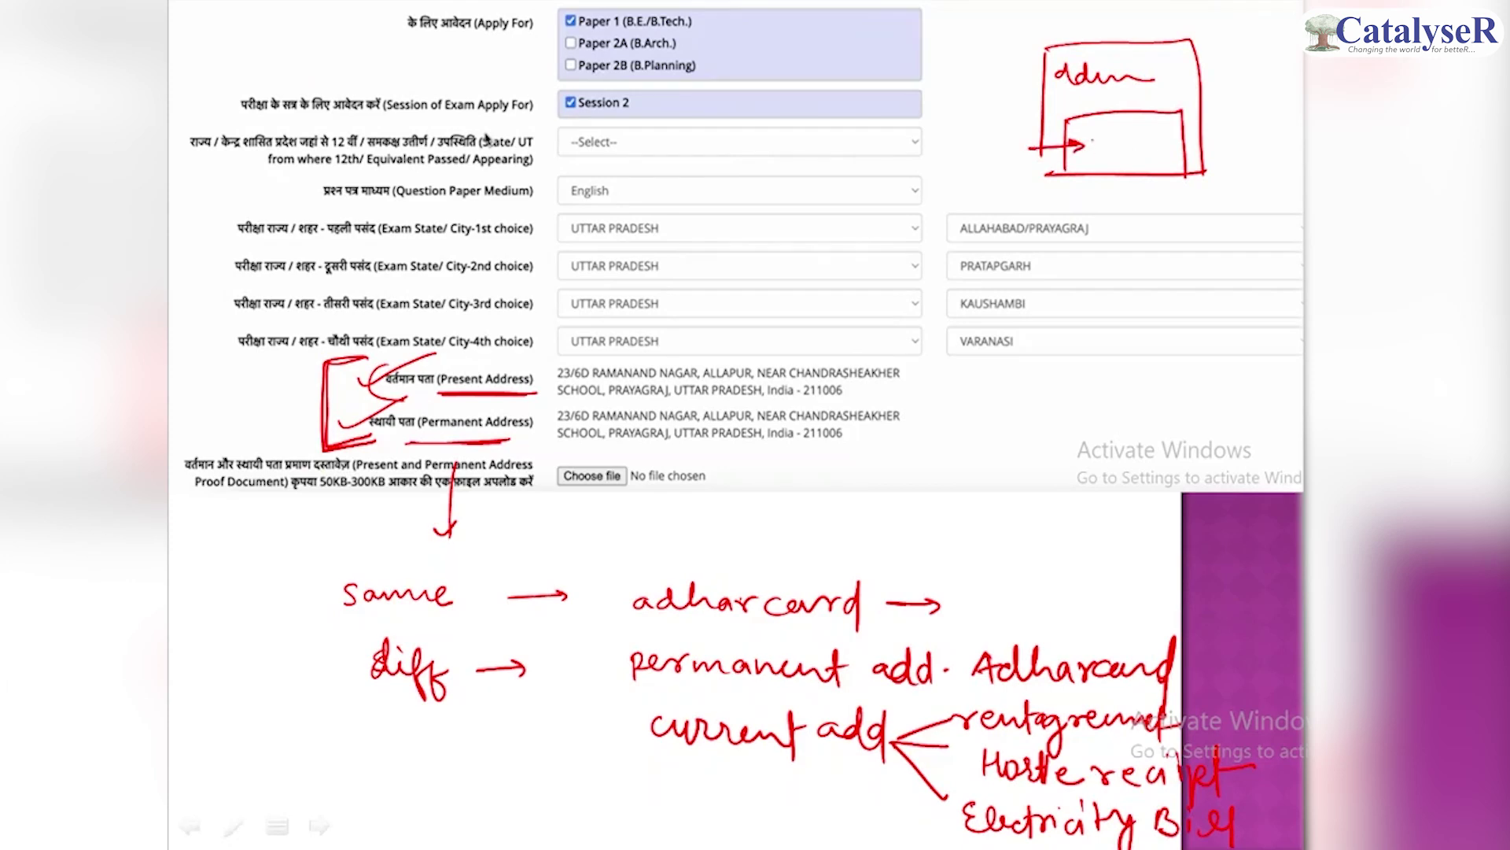
pyautogui.moveTo(1006, 88)
pyautogui.mouseDown()
pyautogui.moveTo(1046, 85)
pyautogui.moveTo(1039, 166)
pyautogui.mouseUp()
pyautogui.moveTo(1036, 33); pyautogui.dragTo(1205, 31)
pyautogui.moveTo(1210, 37)
pyautogui.mouseDown()
pyautogui.moveTo(1216, 203)
pyautogui.moveTo(1038, 181)
pyautogui.mouseUp()
# Tick the address proof upload field, bracket the three current-address documents, and strike through 'current'
pyautogui.moveTo(558, 507); pyautogui.dragTo(698, 446)
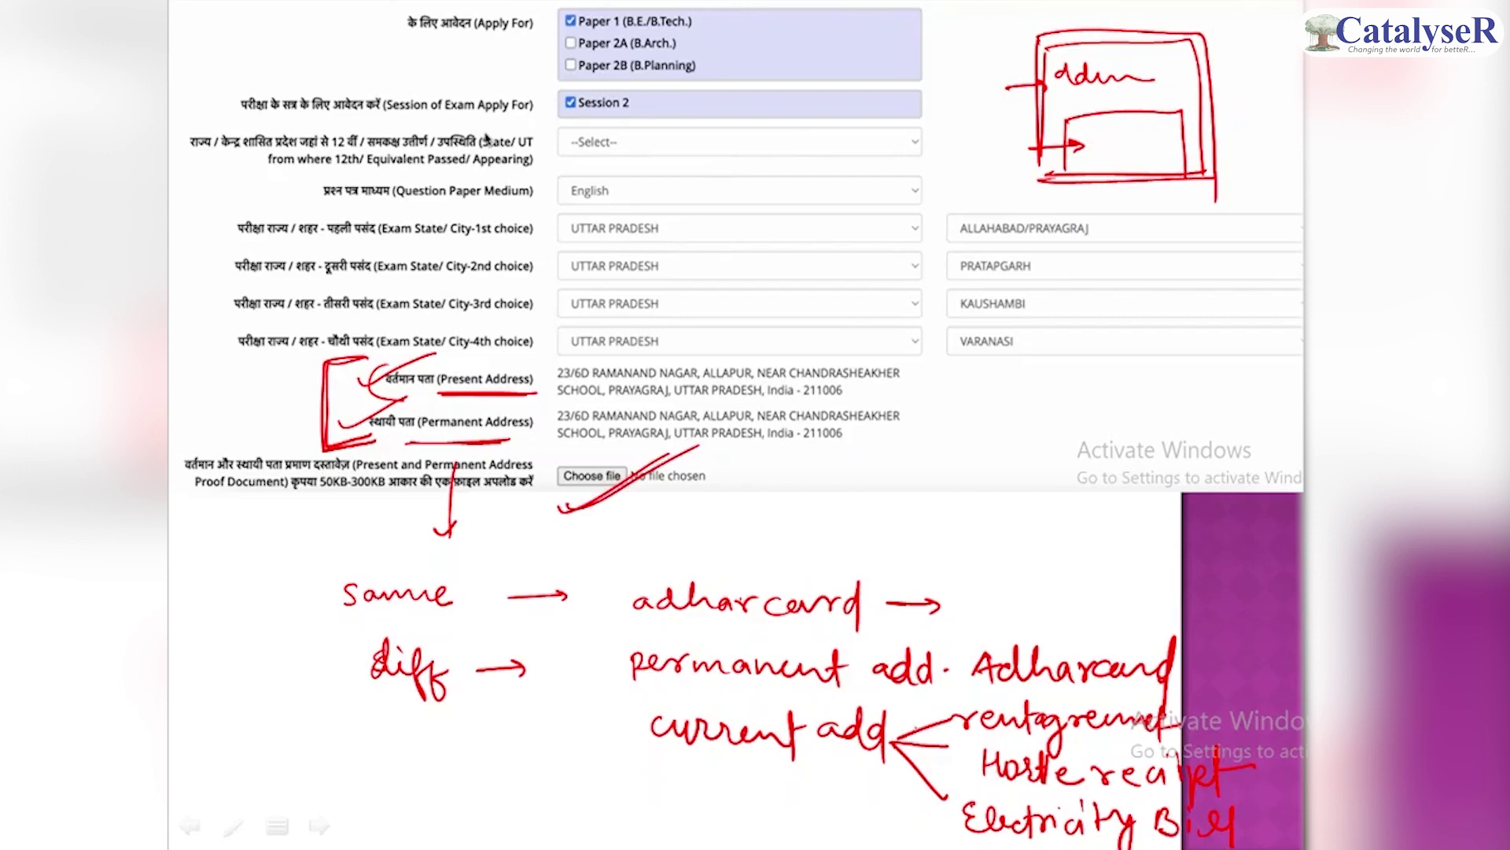
pyautogui.moveTo(962, 690)
pyautogui.mouseDown()
pyautogui.moveTo(911, 823)
pyautogui.moveTo(940, 816)
pyautogui.mouseUp()
pyautogui.moveTo(630, 759); pyautogui.dragTo(696, 719)
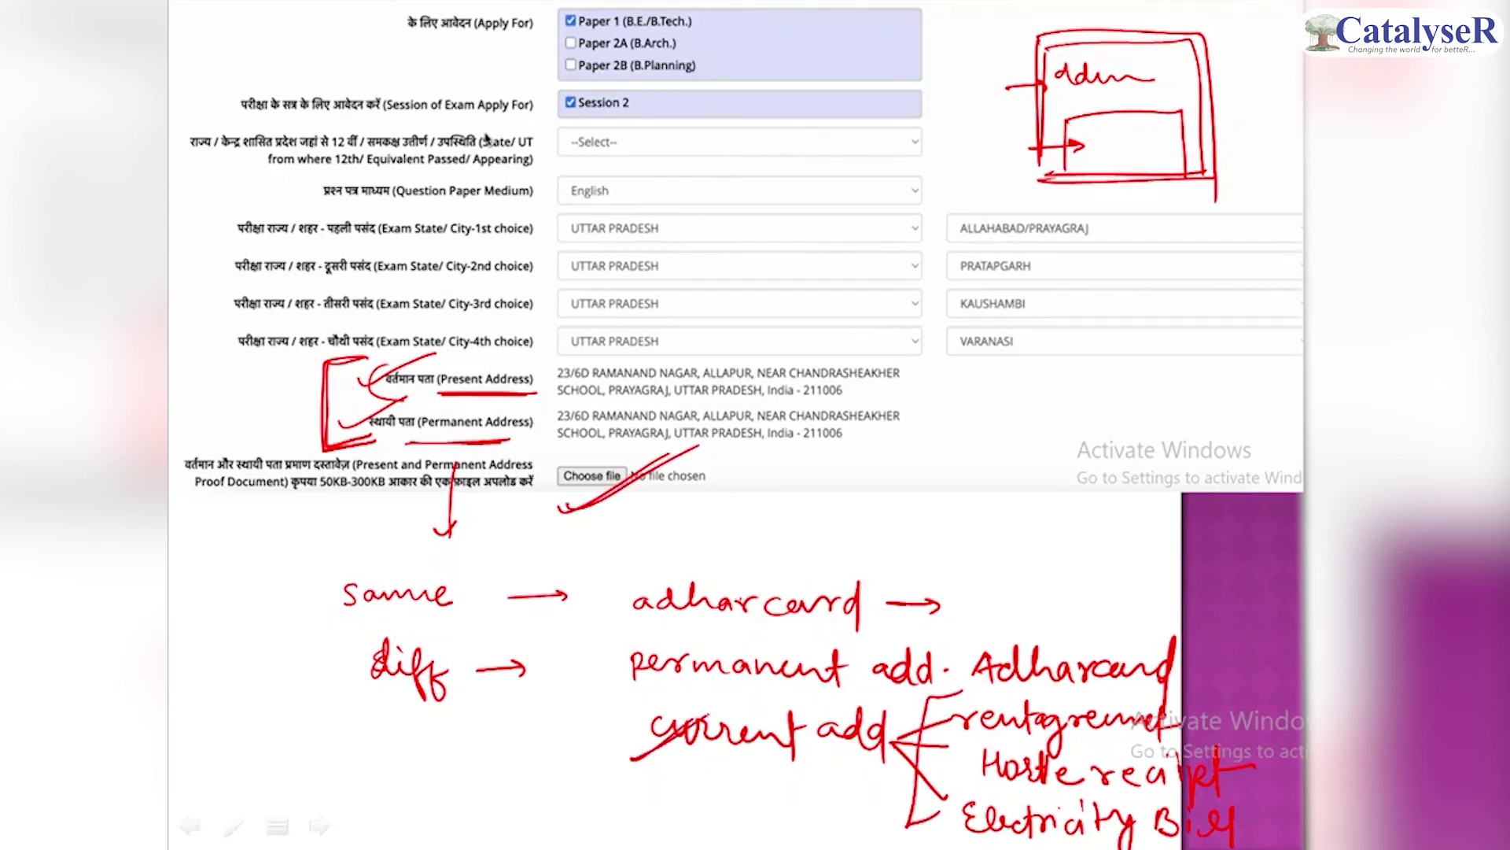